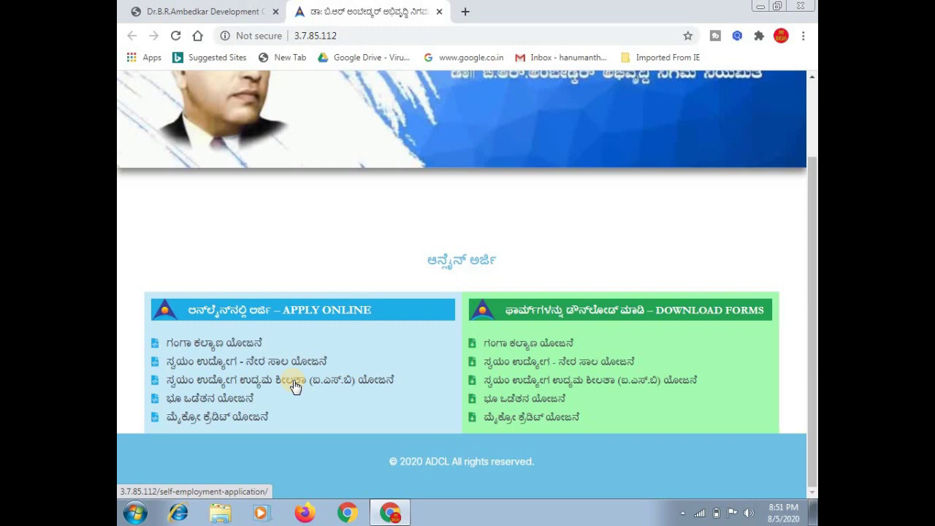
Open the online application form for the self-employment entrepreneurship (ISB) scheme from the Apply Online list.
click(295, 386)
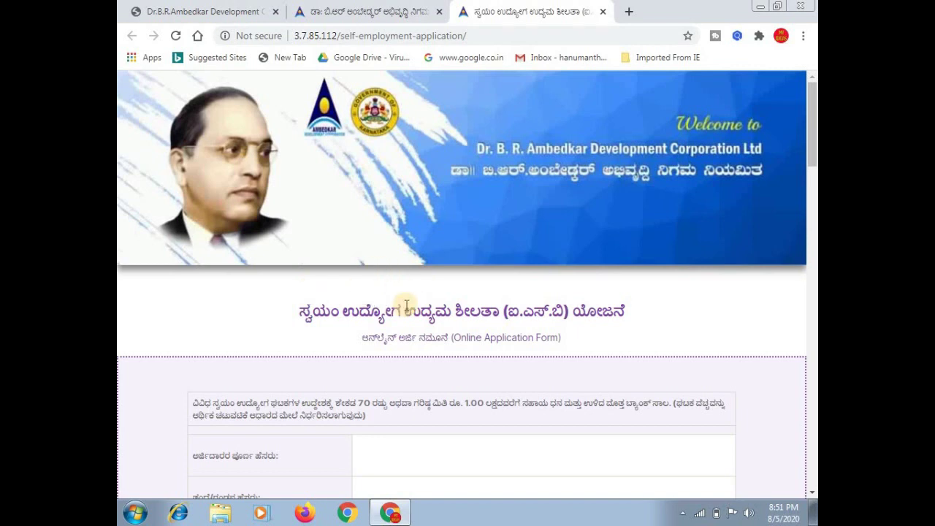
scroll(406, 305, down, 1)
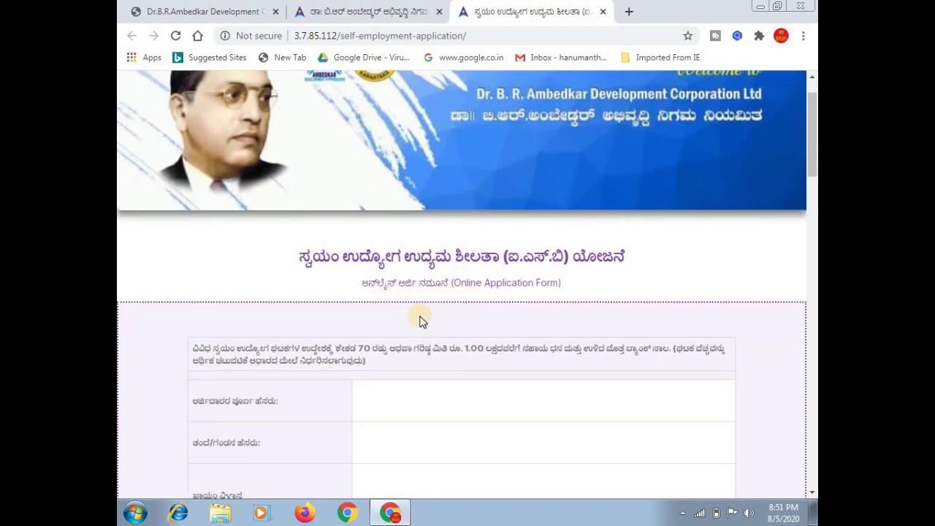
scroll(421, 320, up, 1)
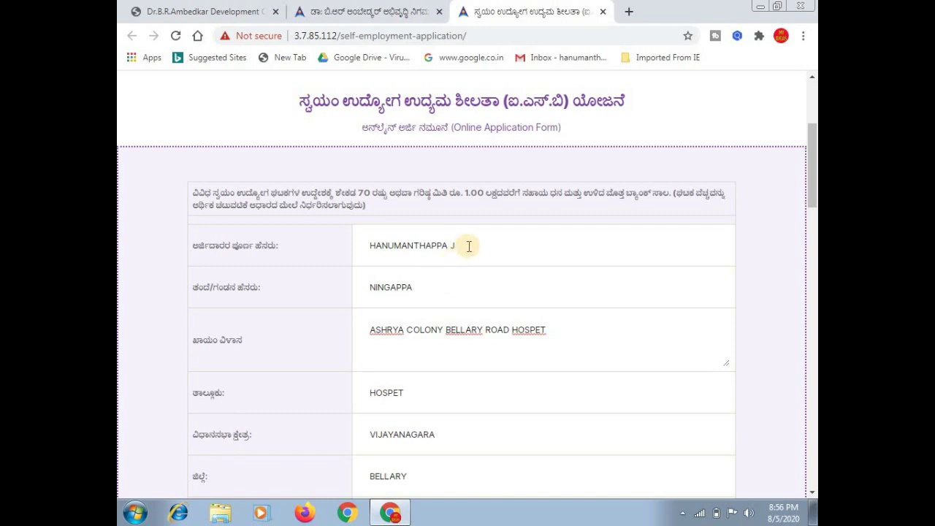
Review the form's father/husband name, permanent address, taluk, assembly constituency and district fields one after another.
click(418, 289)
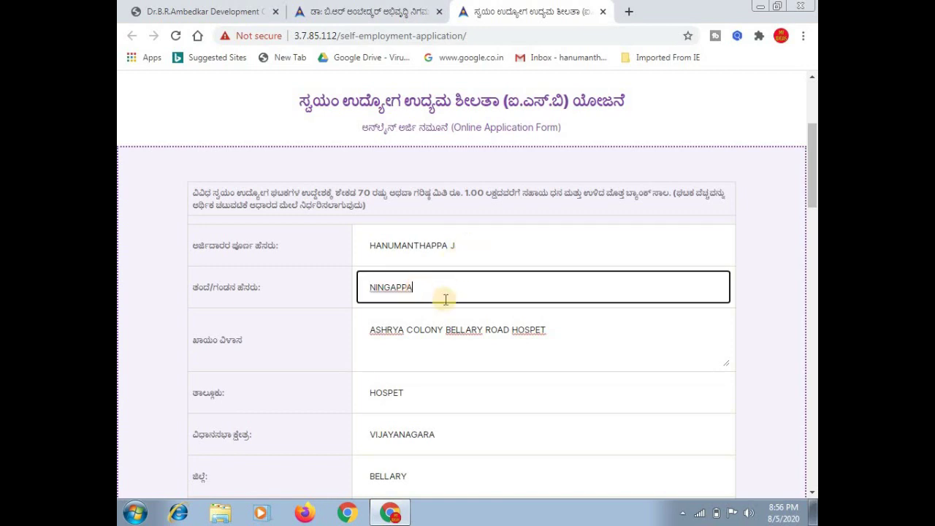
click(547, 330)
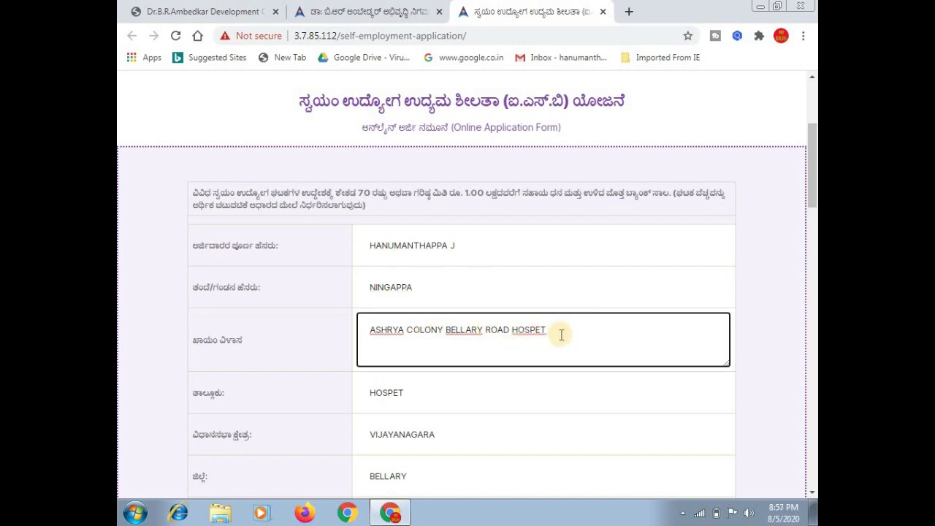
click(433, 400)
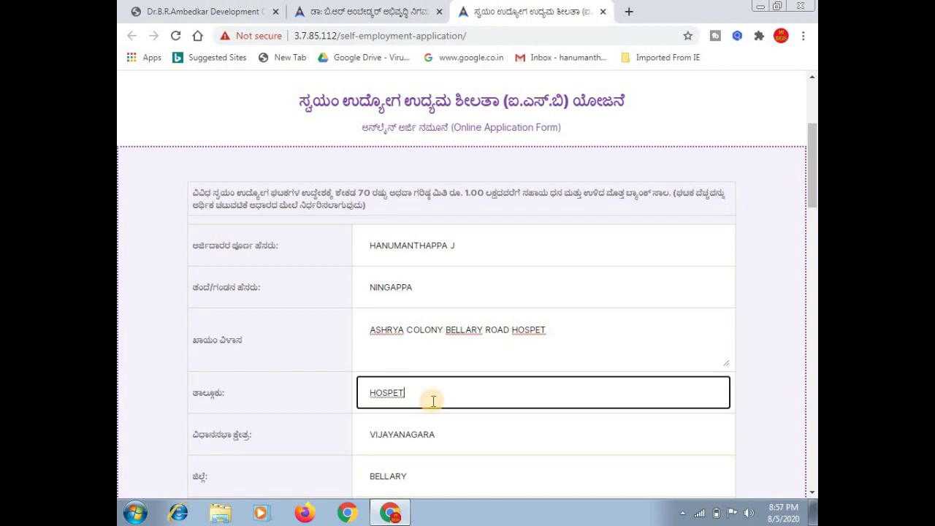
key(Tab)
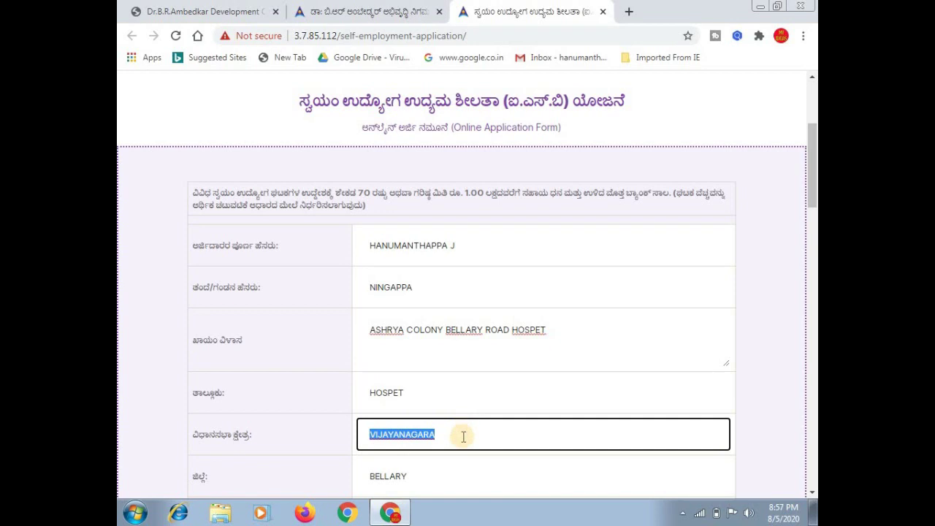
key(Tab)
key(Right)
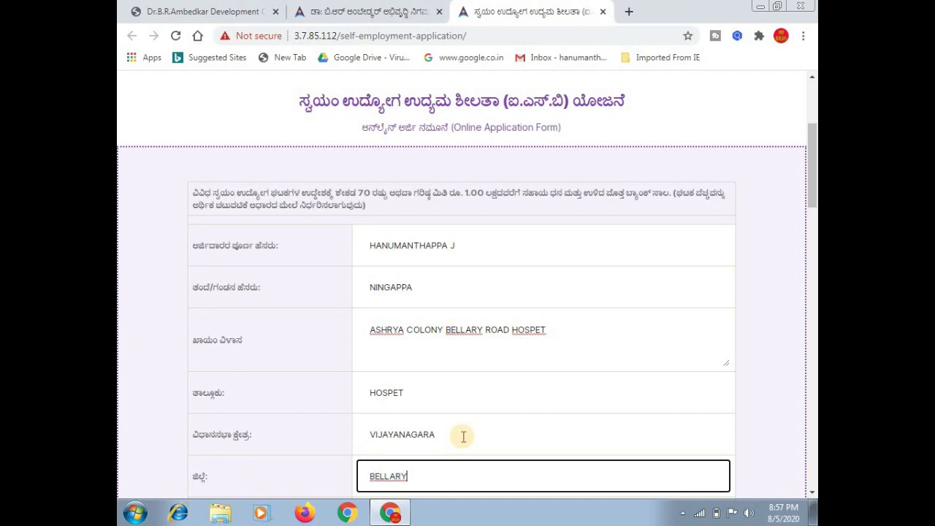
Review the qualification, phone and email fields, and inspect the file chooser for the applicant's photo.
click(811, 494)
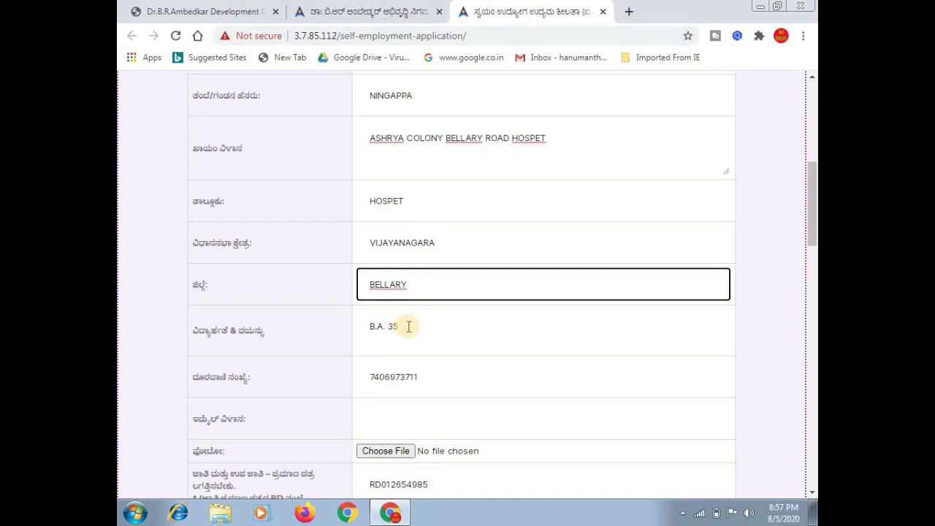
click(433, 379)
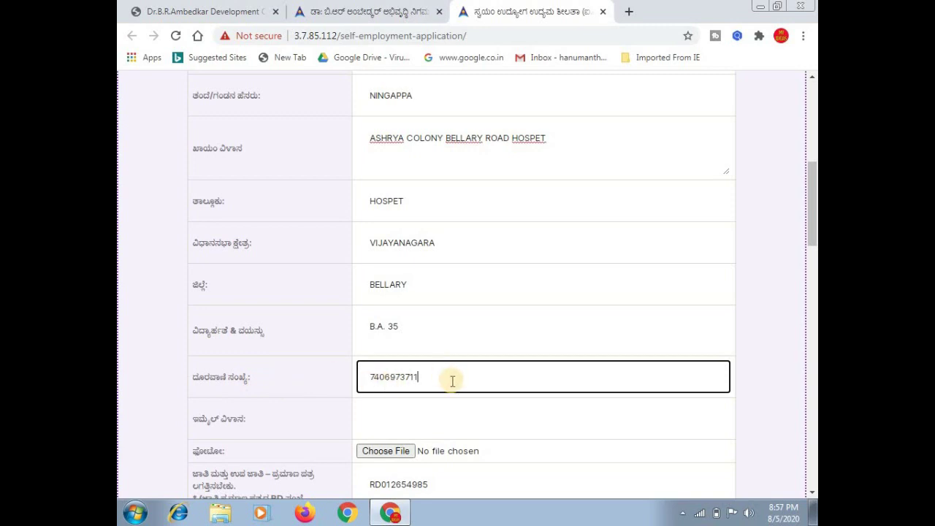
click(398, 417)
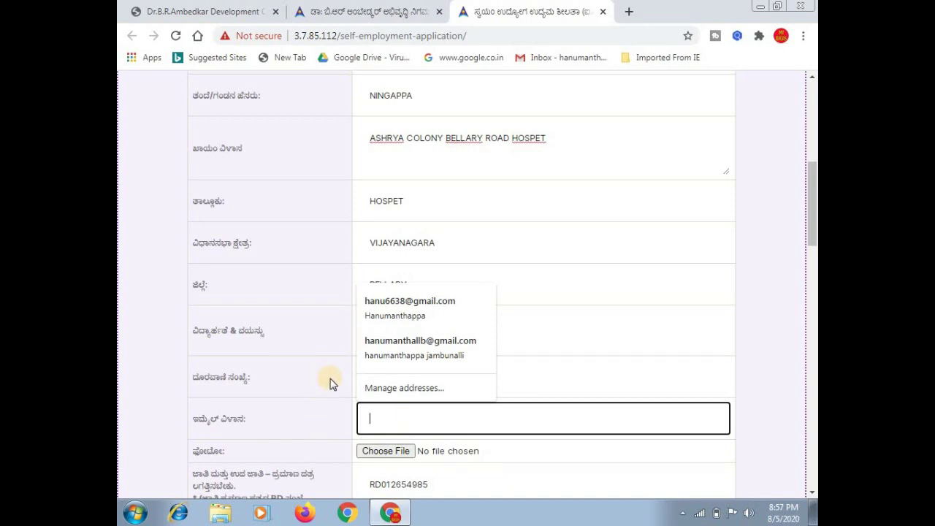
key(Tab)
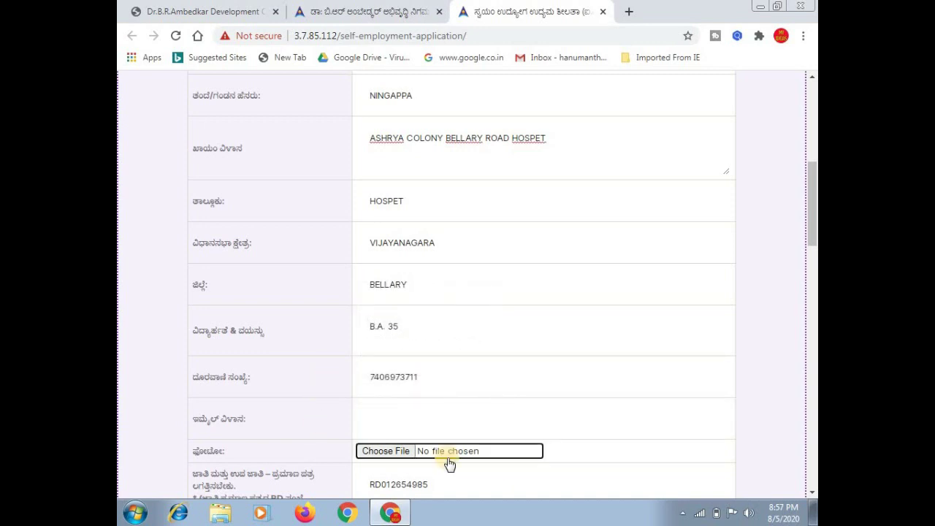
scroll(447, 459, down, 3)
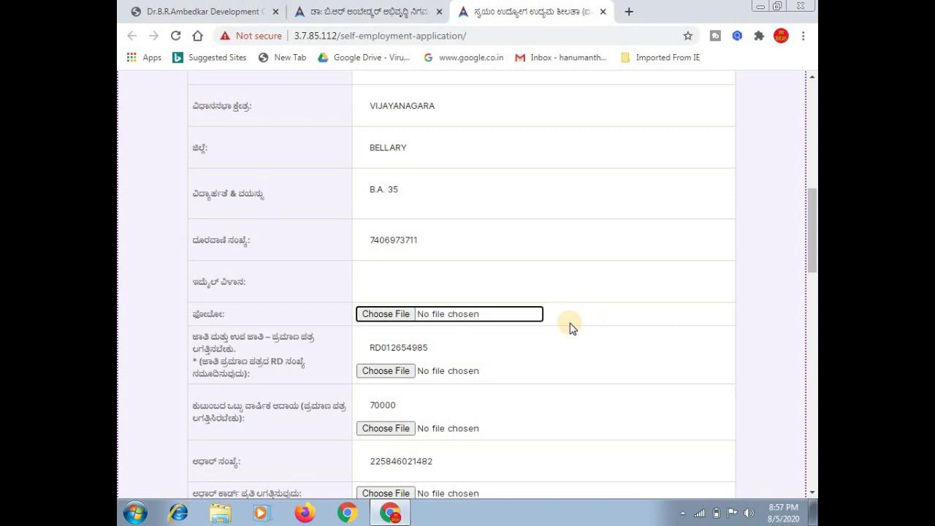
click(387, 313)
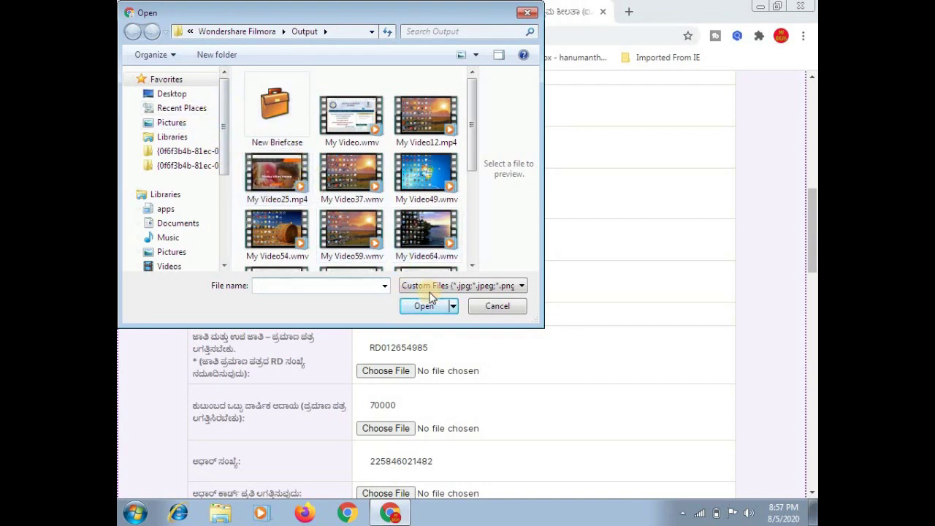
click(526, 12)
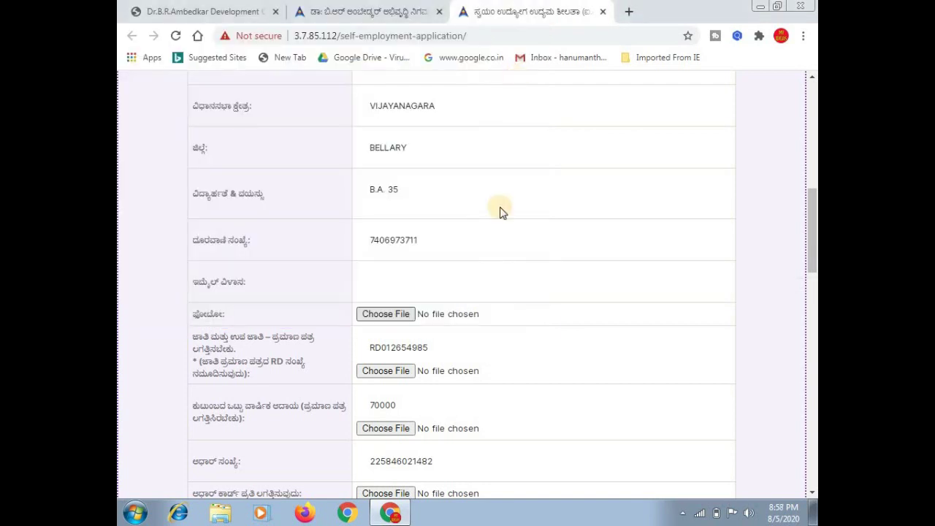
Review the caste certificate RD number and annual family income fields, inspecting the file chooser for each certificate.
click(446, 348)
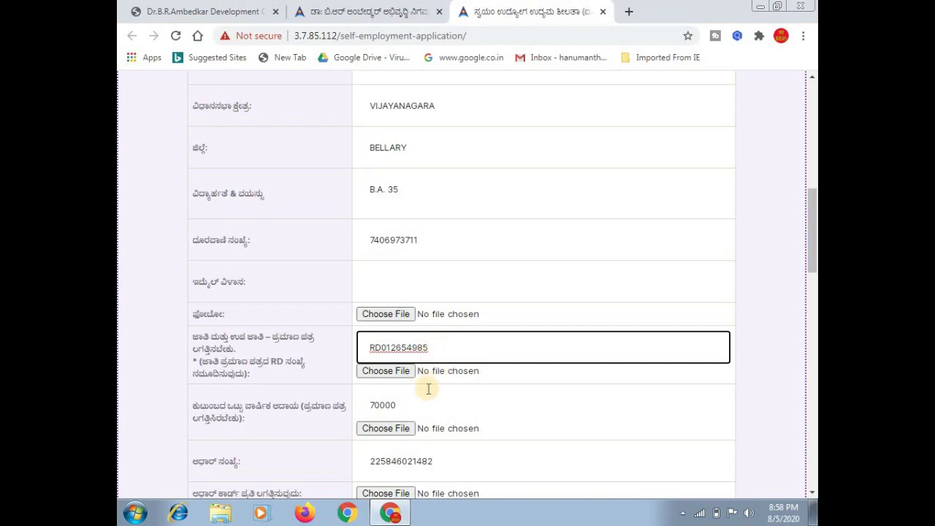
click(386, 390)
click(390, 370)
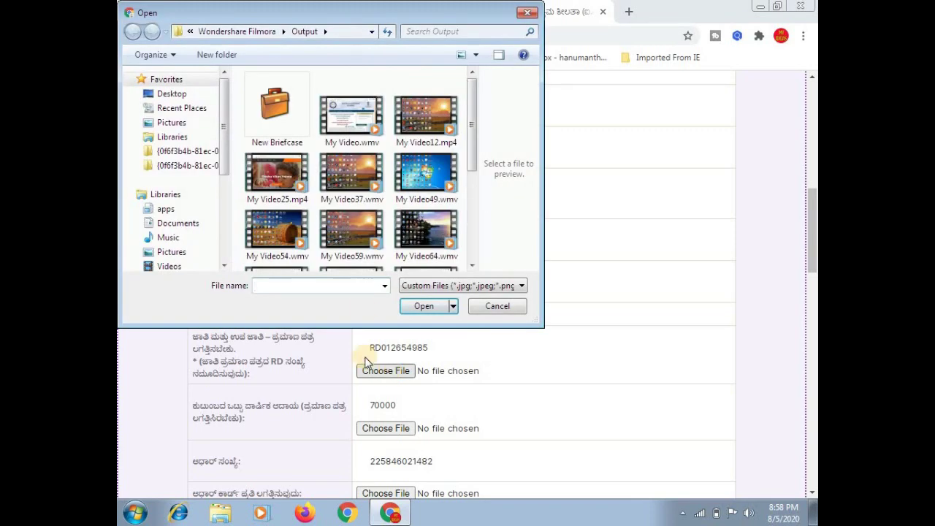
click(529, 14)
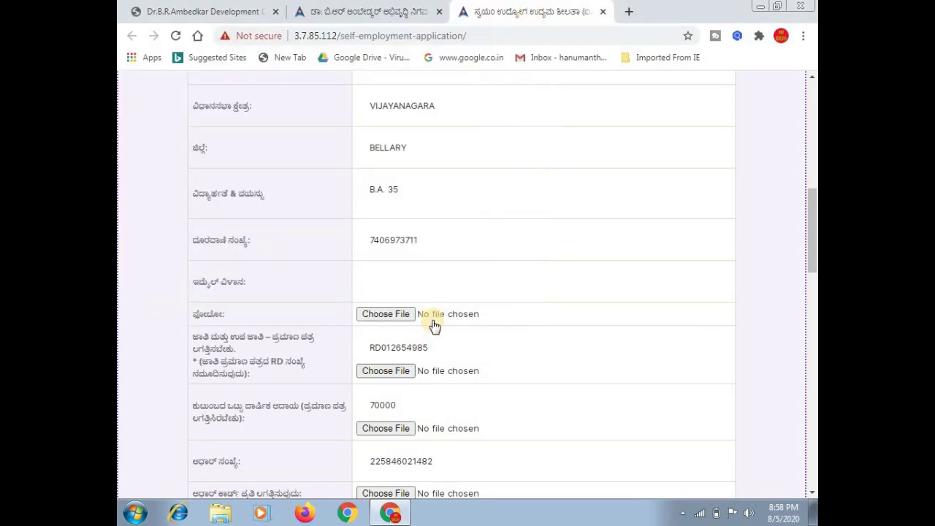
click(411, 407)
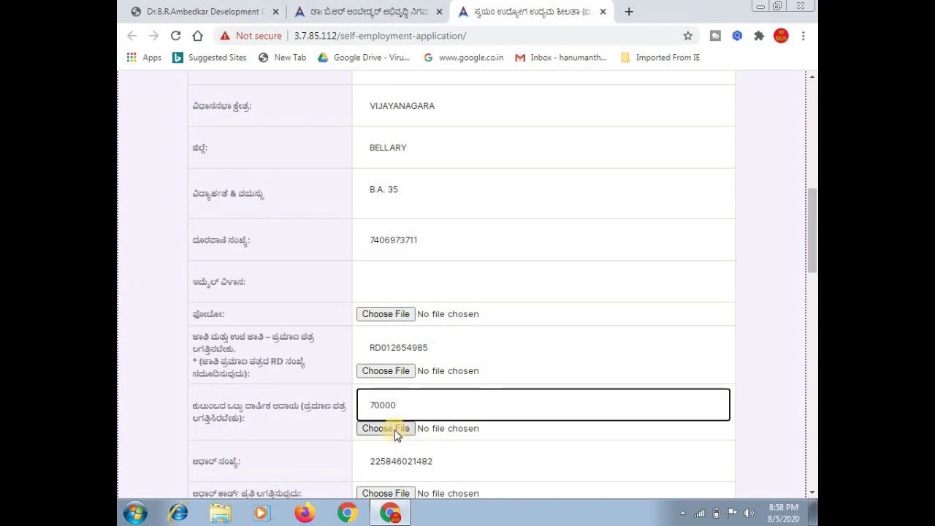
click(399, 428)
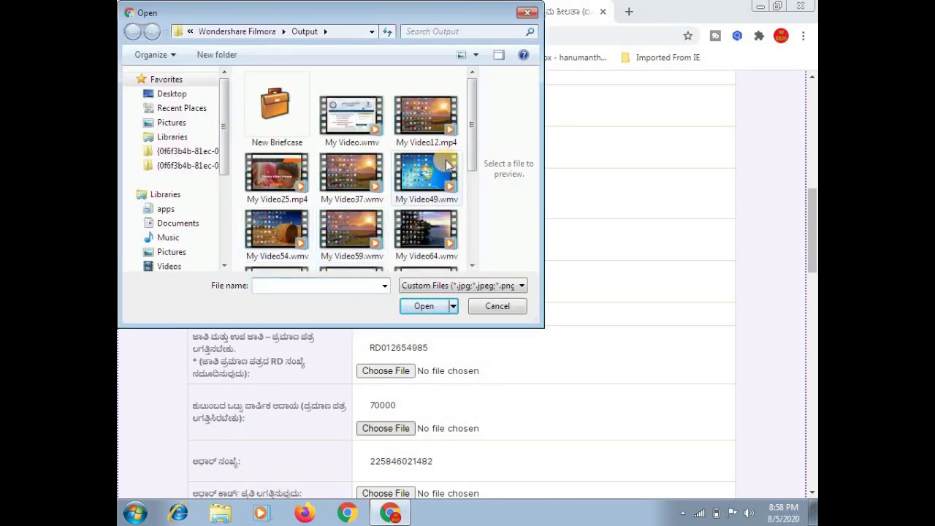
click(526, 14)
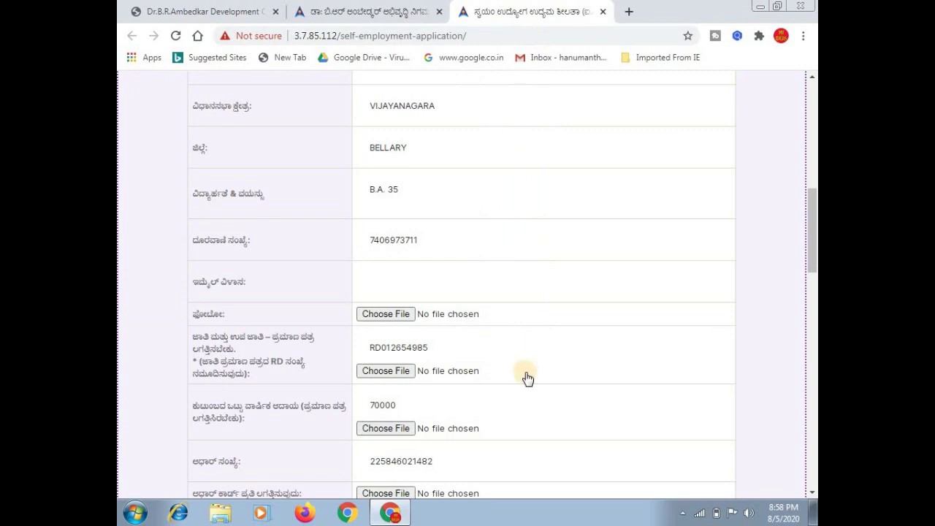
Review the Aadhaar number field and inspect the file chooser for the Aadhaar card copy.
click(452, 461)
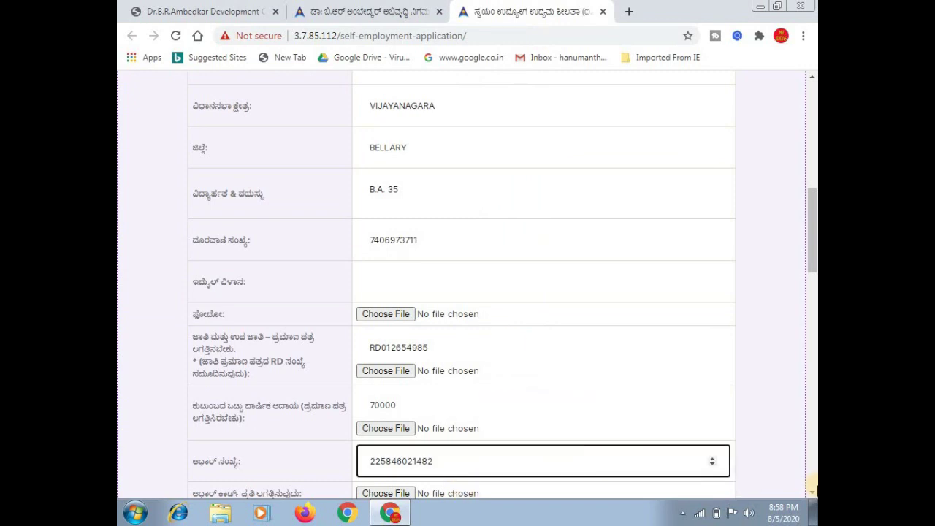
click(810, 493)
scroll(810, 493, down, 3)
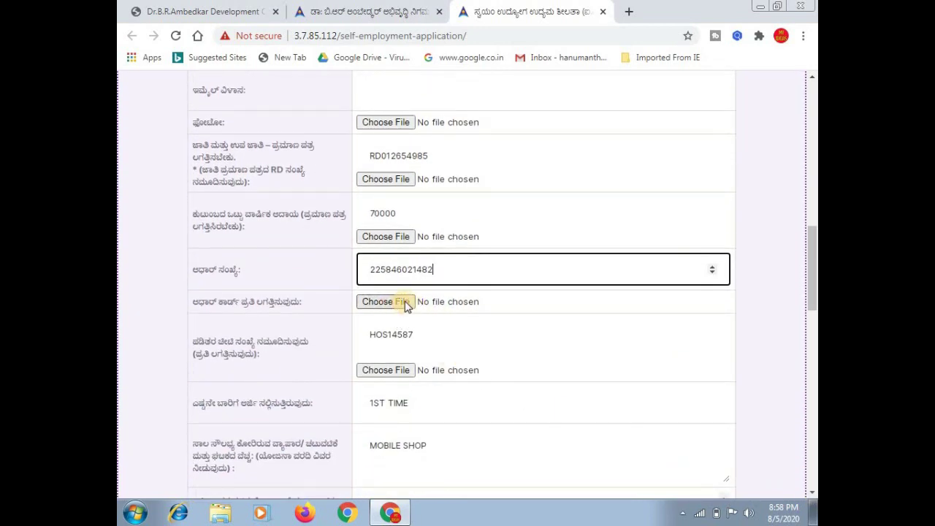
click(404, 305)
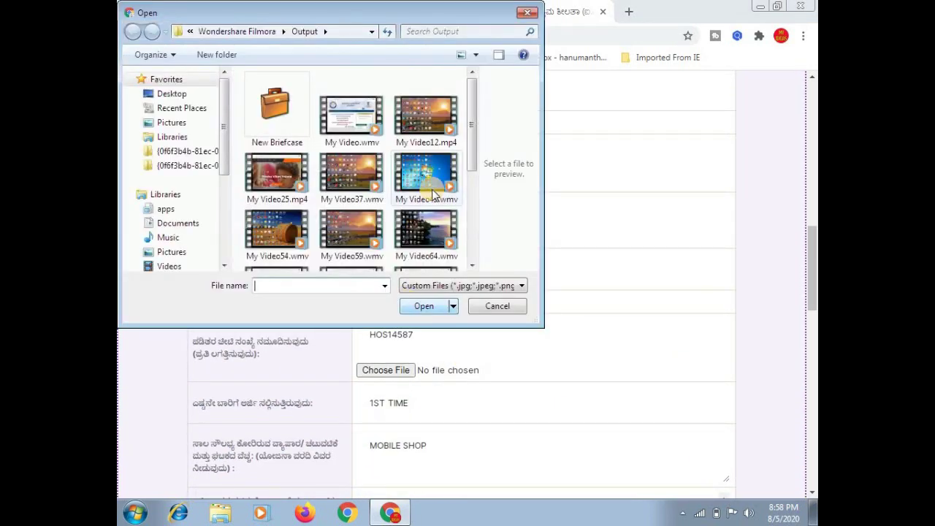
click(527, 13)
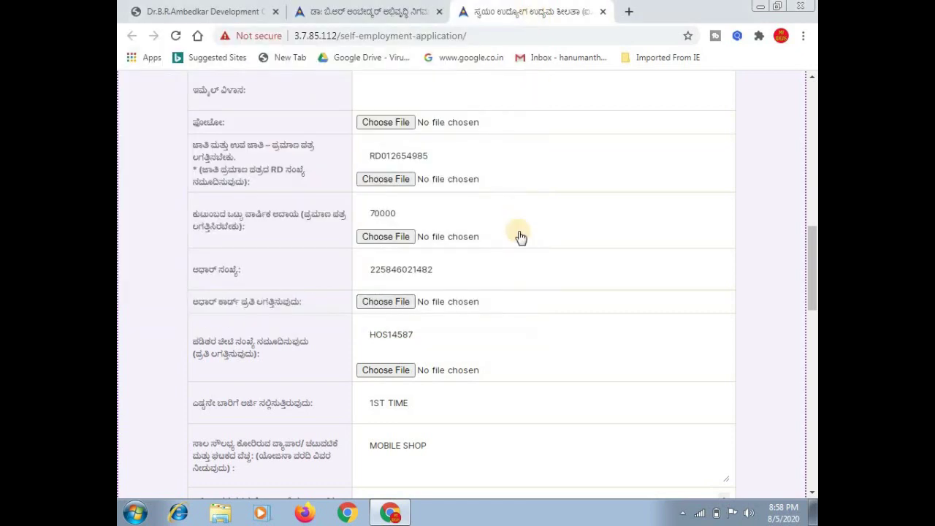
Review the ration card number, application attempt and proposed business fields of the form.
click(430, 339)
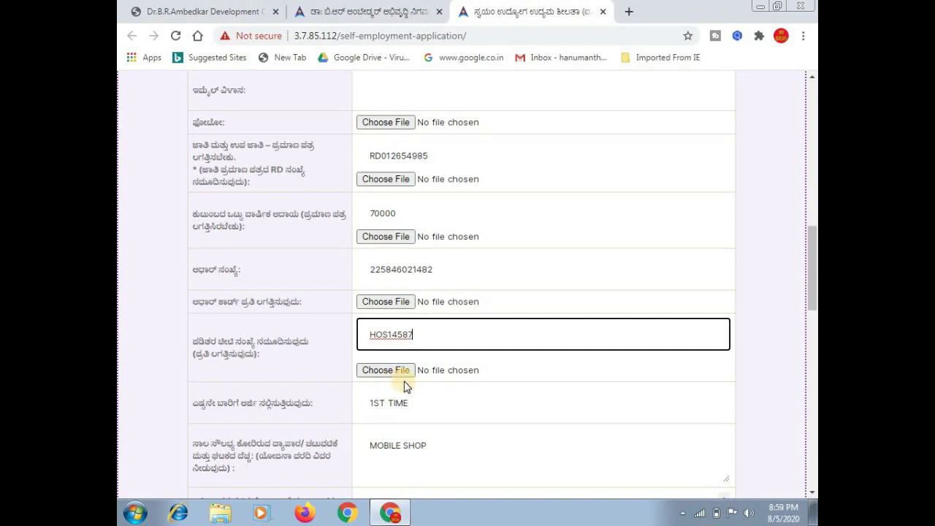
click(434, 402)
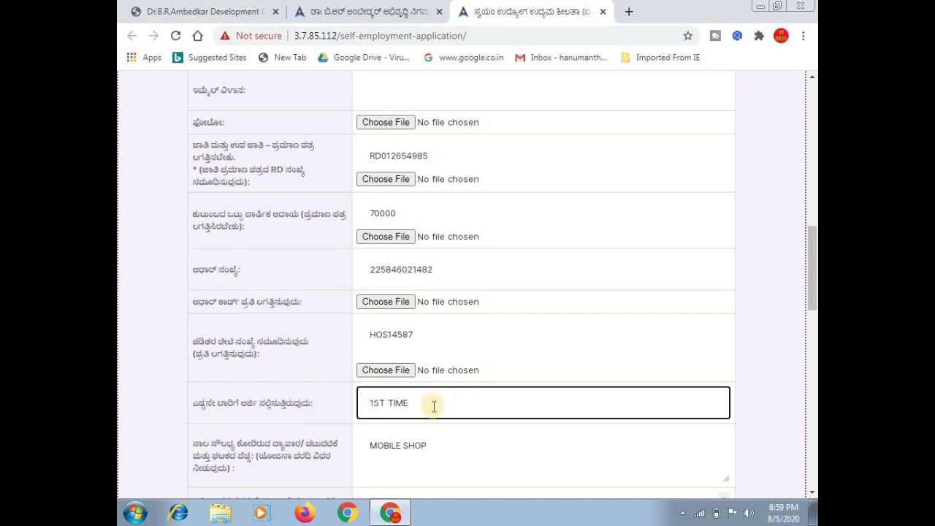
click(441, 444)
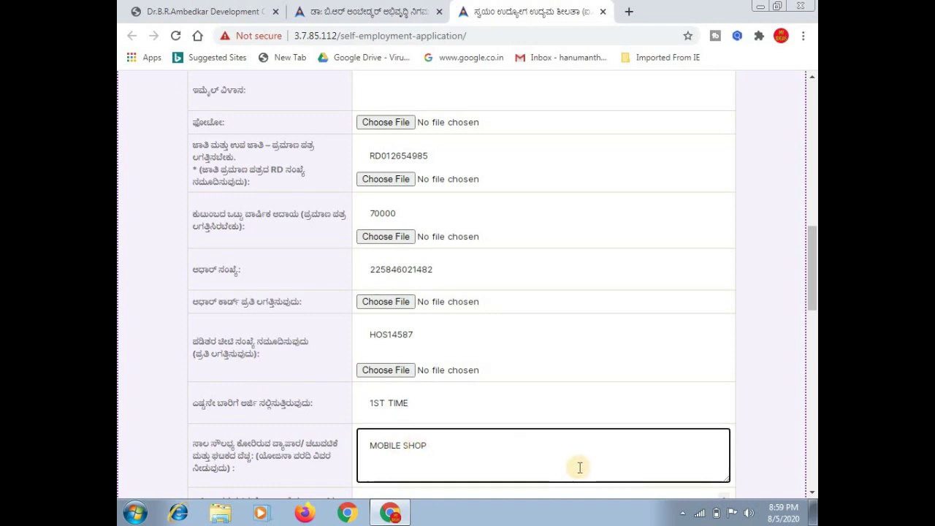
Review the applicant's bank account details and the field for experience in the proposed business.
scroll(809, 495, down, 3)
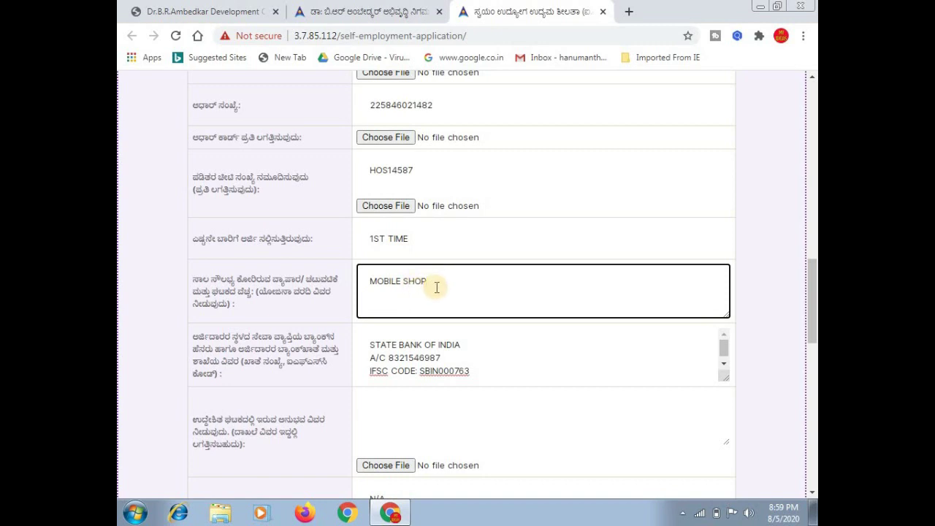
click(463, 344)
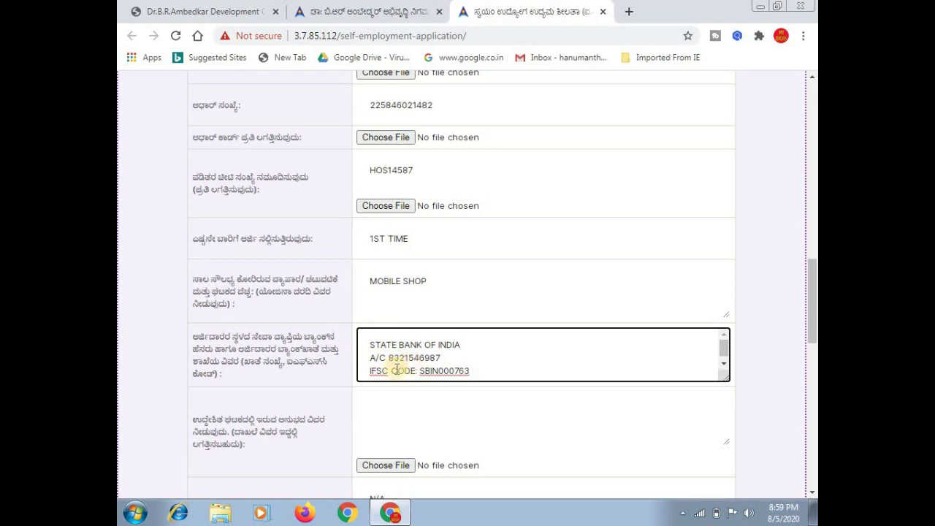
click(438, 401)
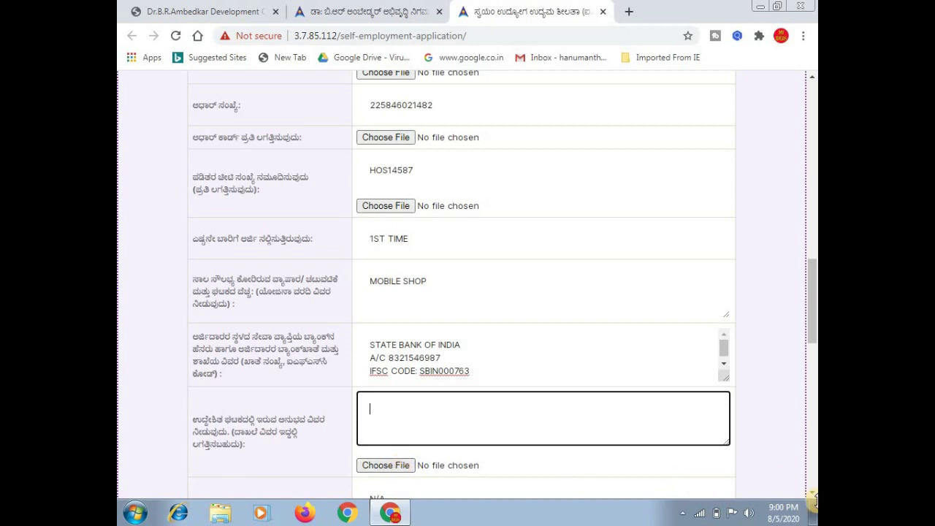
Examine the previous benefits field, the family members table, and the declaration and submit section ending the form.
scroll(812, 499, down, 3)
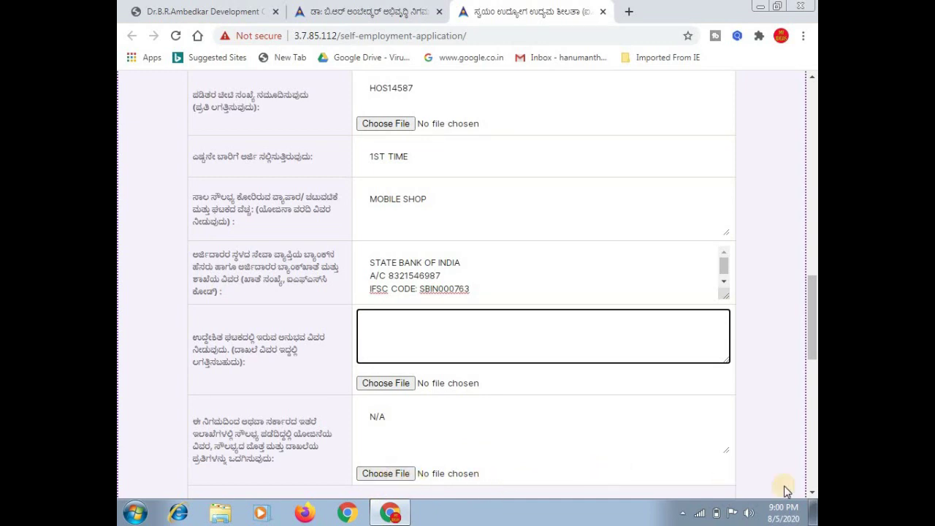
scroll(809, 494, down, 7)
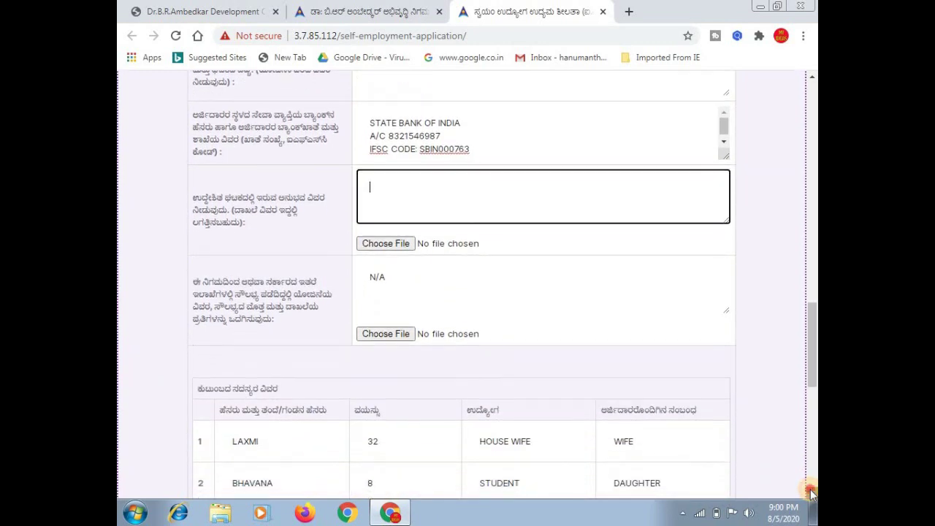
click(810, 494)
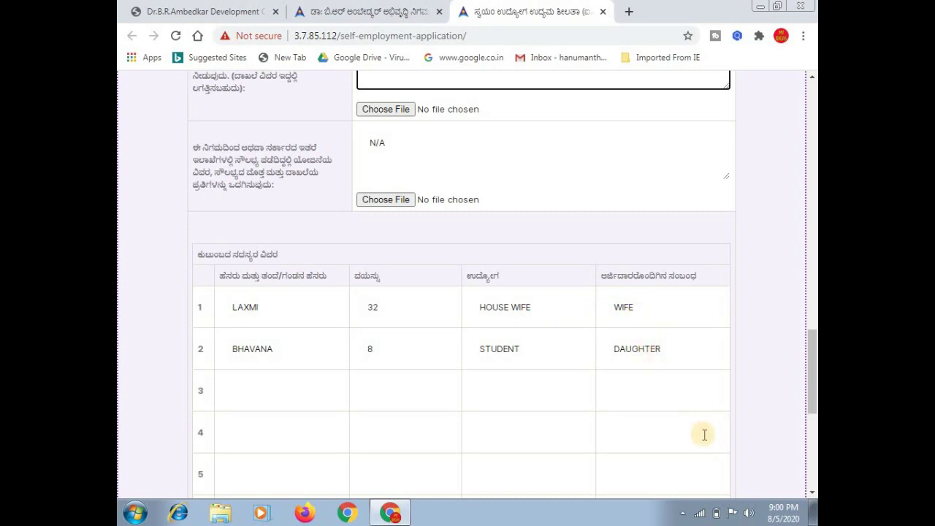
click(812, 491)
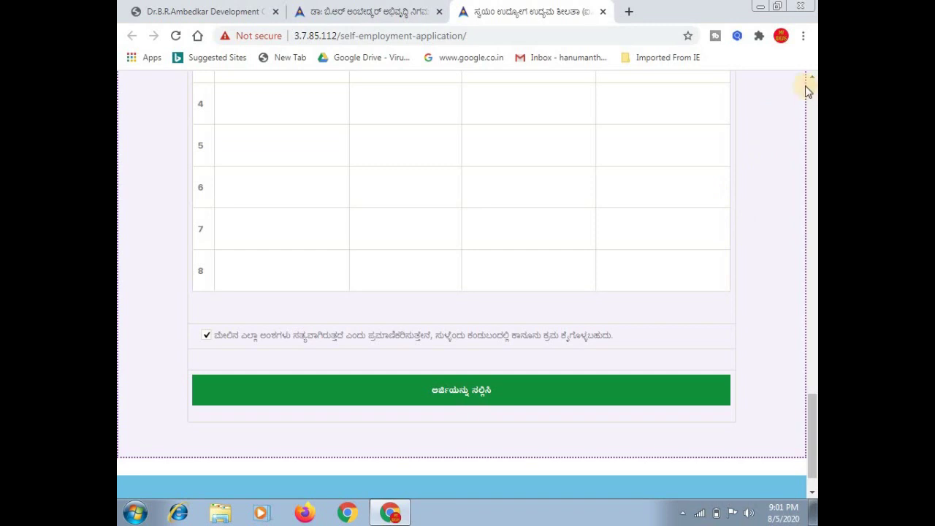
Review the completed self-employment application form from the declaration back up to the applicant's address details.
scroll(810, 80, up, 3)
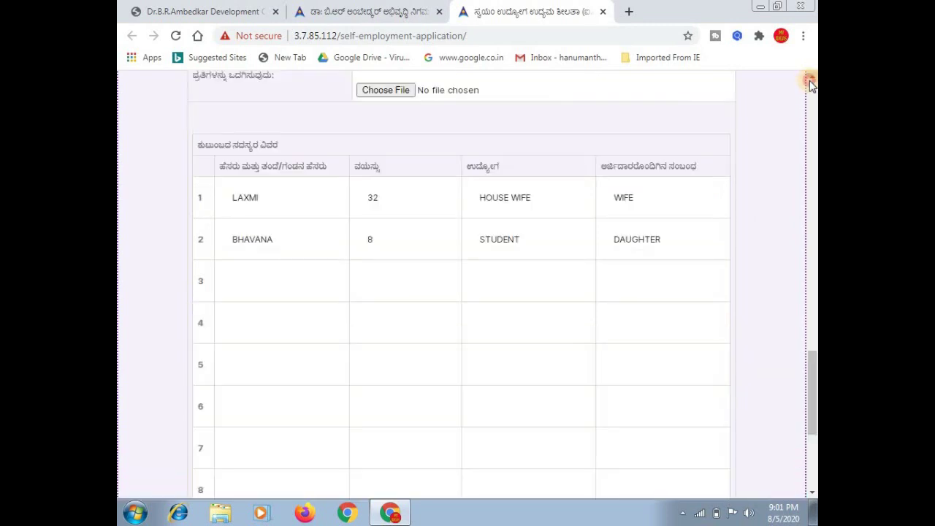
scroll(809, 84, up, 4)
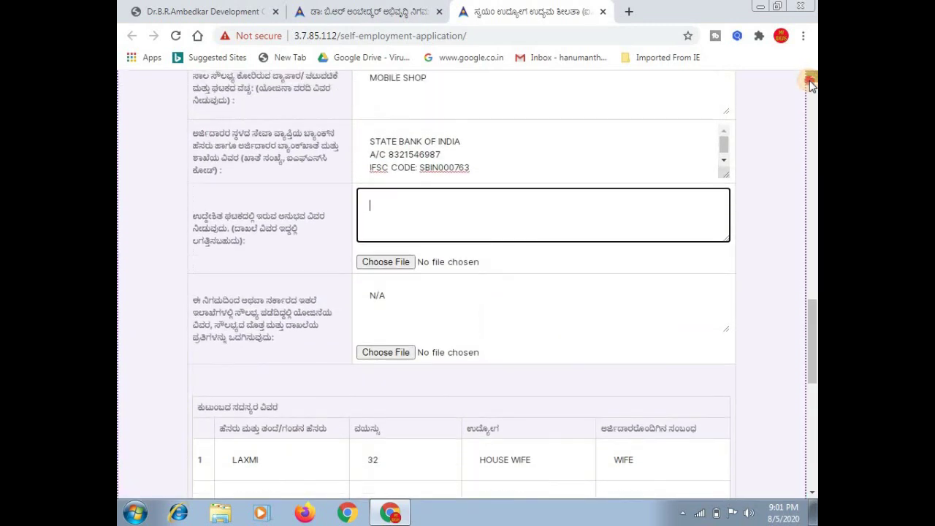
scroll(809, 84, up, 4)
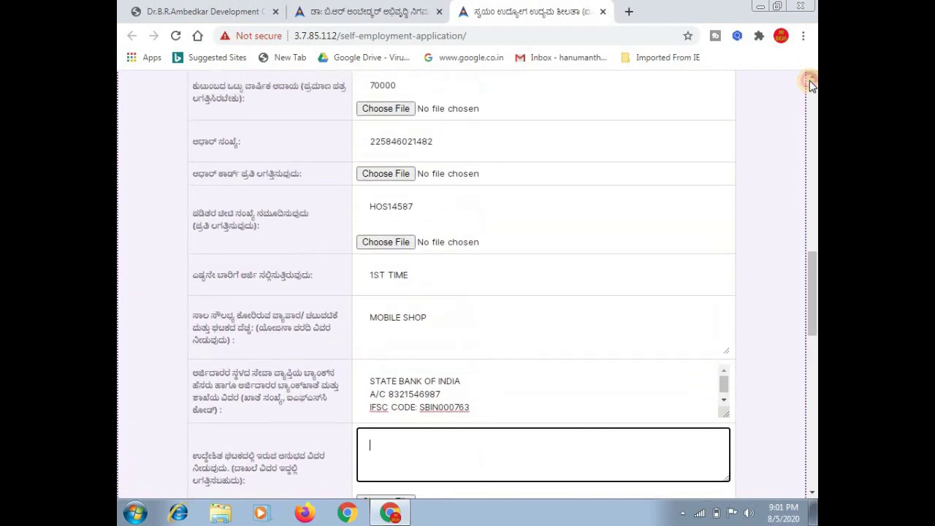
scroll(809, 84, up, 4)
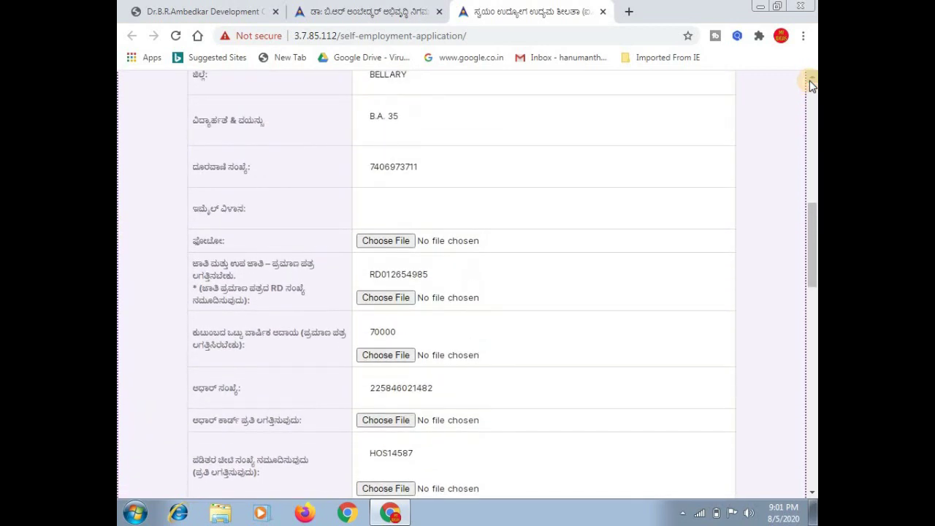
scroll(809, 84, up, 3)
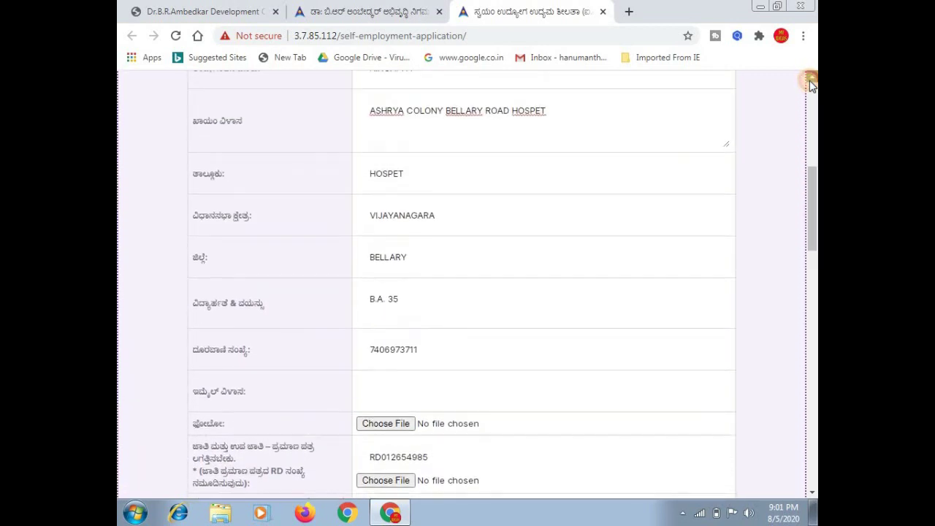
scroll(809, 84, up, 3)
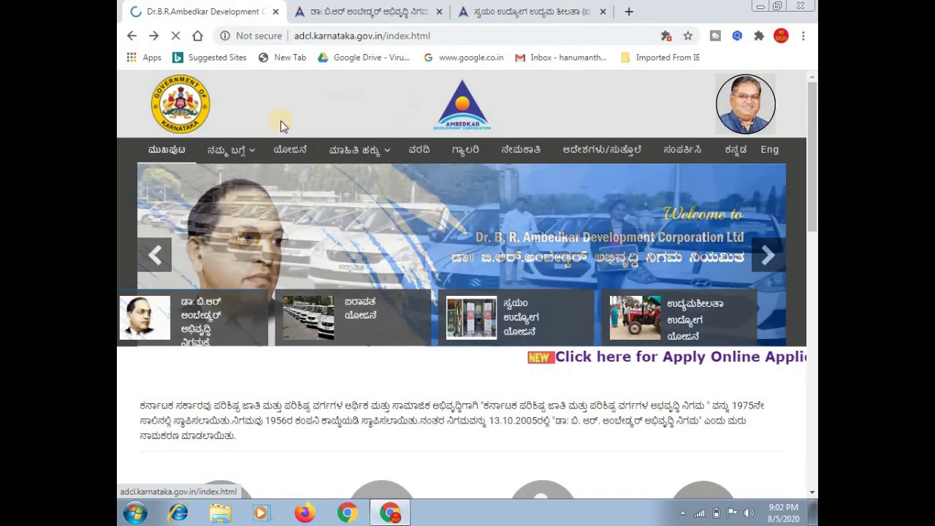
Open the corporation website's contact page and examine the office address, office hours and technical support details.
click(696, 155)
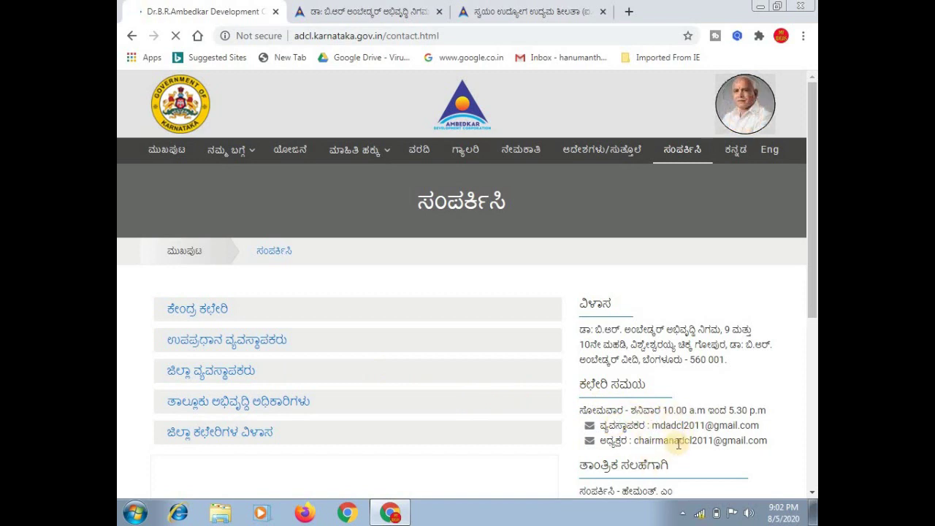
scroll(678, 444, down, 2)
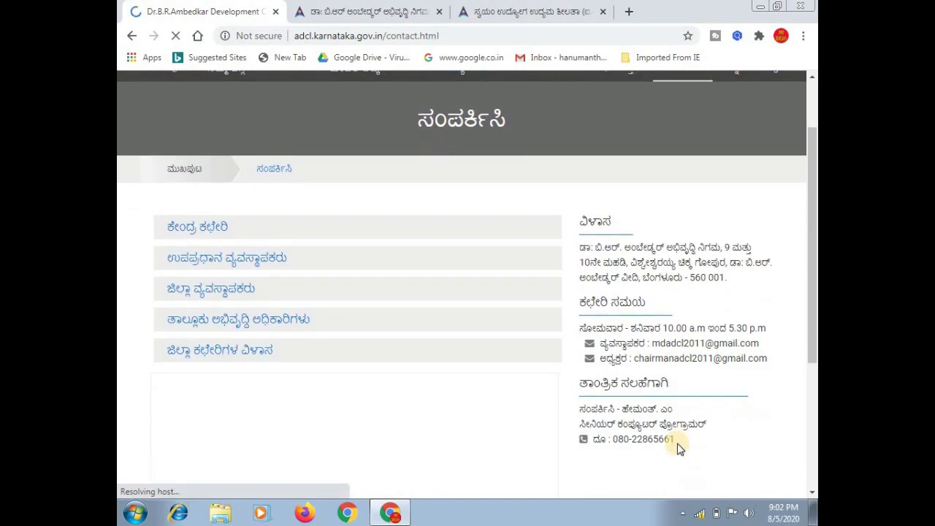